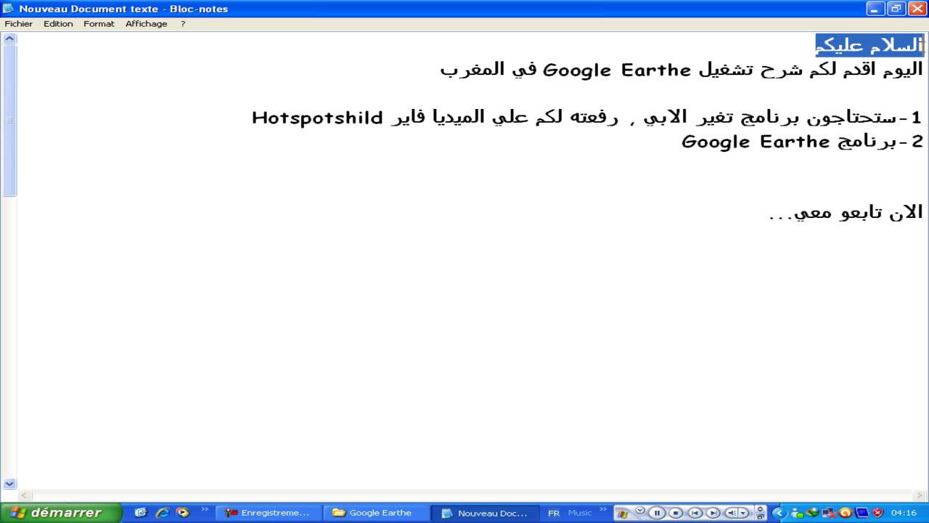
Step: Review the text notes on running Google Earth in Morocco, highlighting the intro, the two required programs and the closing line
{"action": "left_click", "coordinate": [429, 72]}
{"action": "left_click_drag", "start_coordinate": [436, 71], "coordinate": [925, 71]}
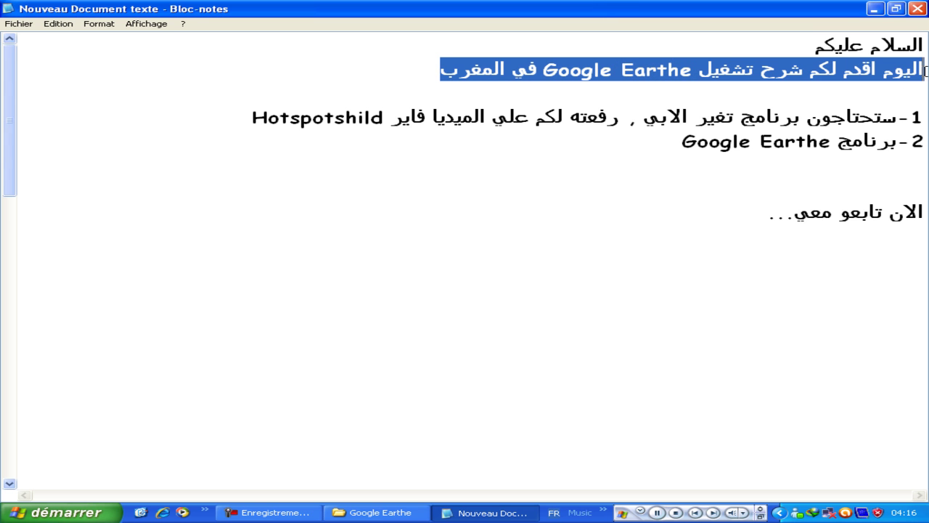
{"action": "left_click_drag", "start_coordinate": [240, 114], "coordinate": [927, 113]}
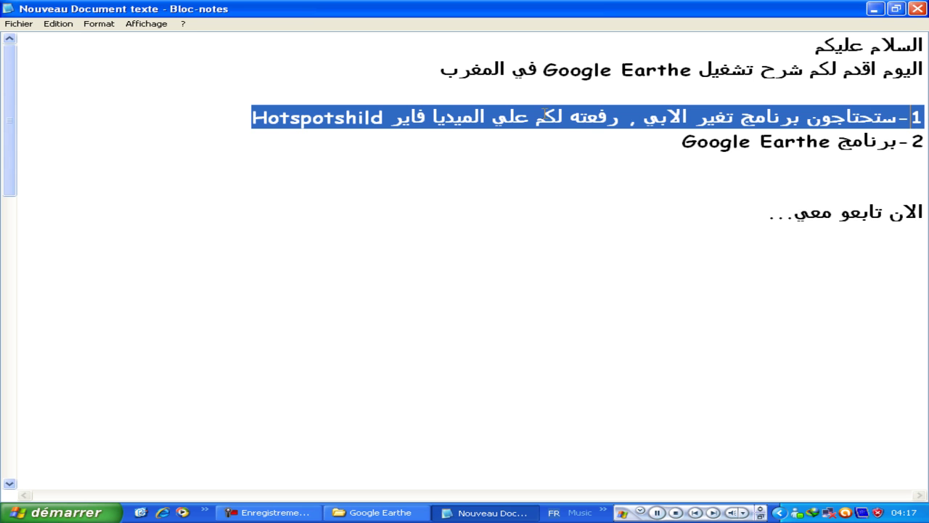
{"action": "left_click", "coordinate": [356, 138]}
{"action": "left_click_drag", "start_coordinate": [673, 137], "coordinate": [927, 135]}
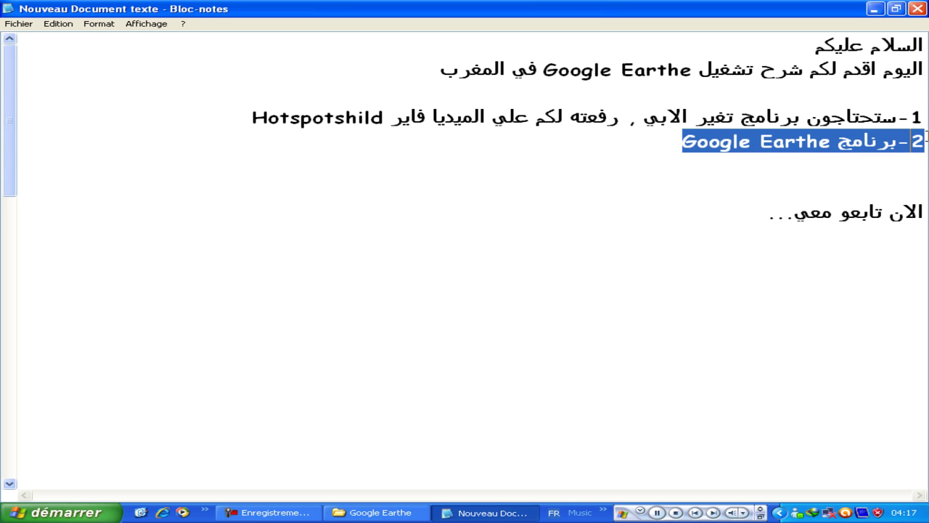
{"action": "left_click_drag", "start_coordinate": [707, 218], "coordinate": [925, 215]}
{"action": "left_click", "coordinate": [697, 243]}
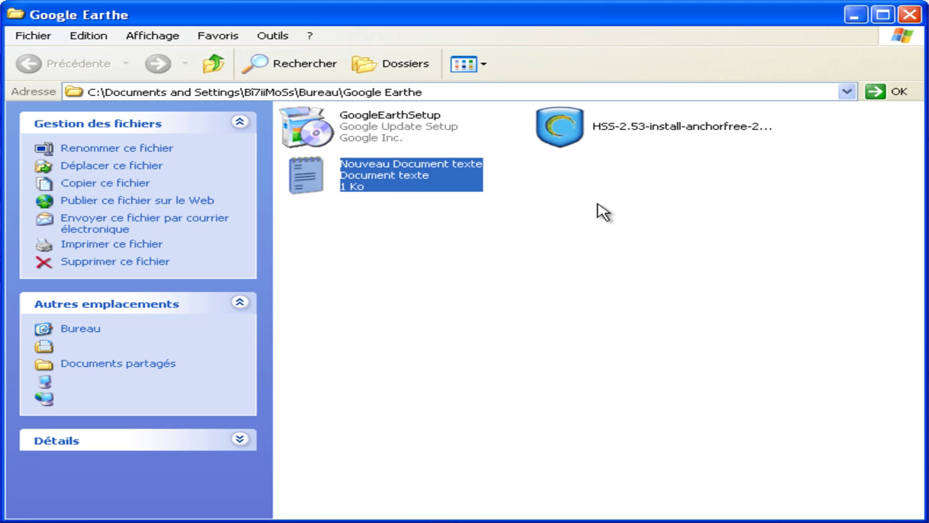
{"action": "left_click", "coordinate": [603, 212]}
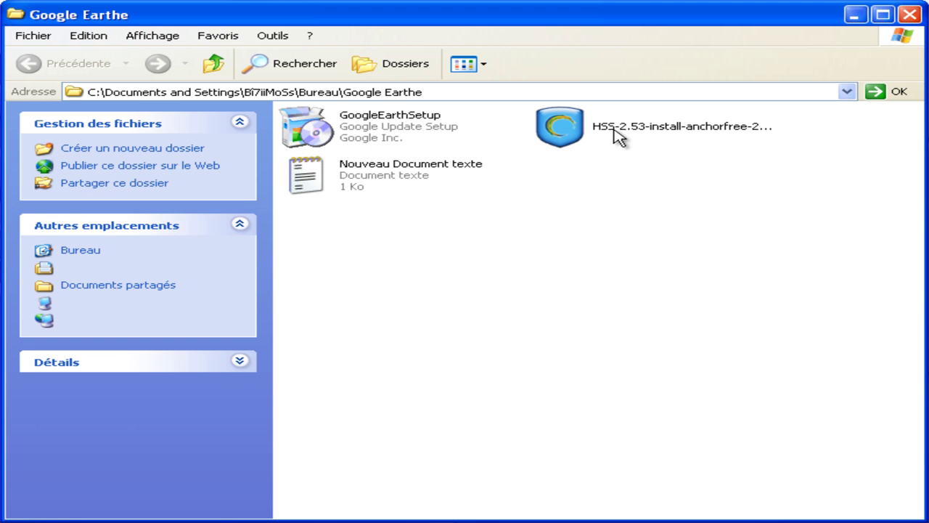
{"action": "double_click", "coordinate": [616, 129]}
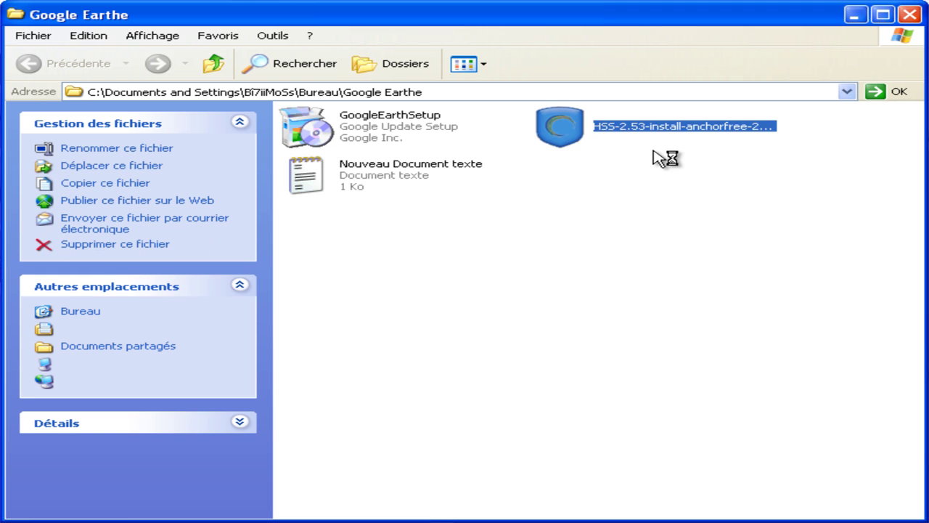
{"action": "left_click", "coordinate": [476, 298]}
{"action": "left_click", "coordinate": [483, 297]}
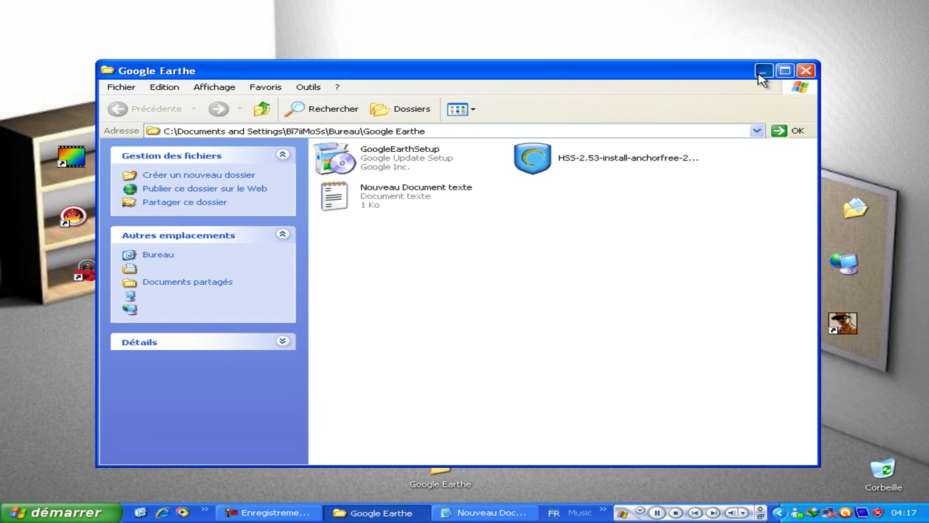
{"action": "left_click", "coordinate": [857, 14]}
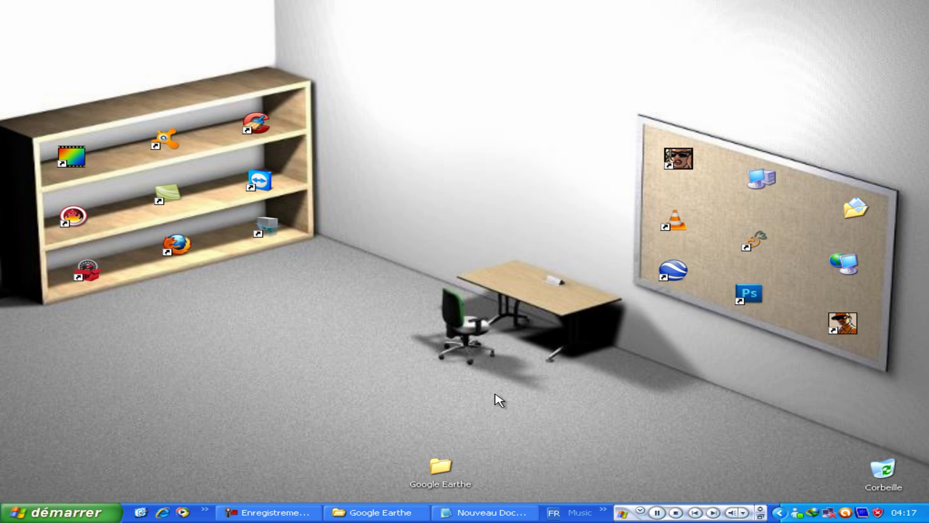
Step: Close the notes document and bring back the Google Earthe folder window
{"action": "left_click", "coordinate": [485, 513]}
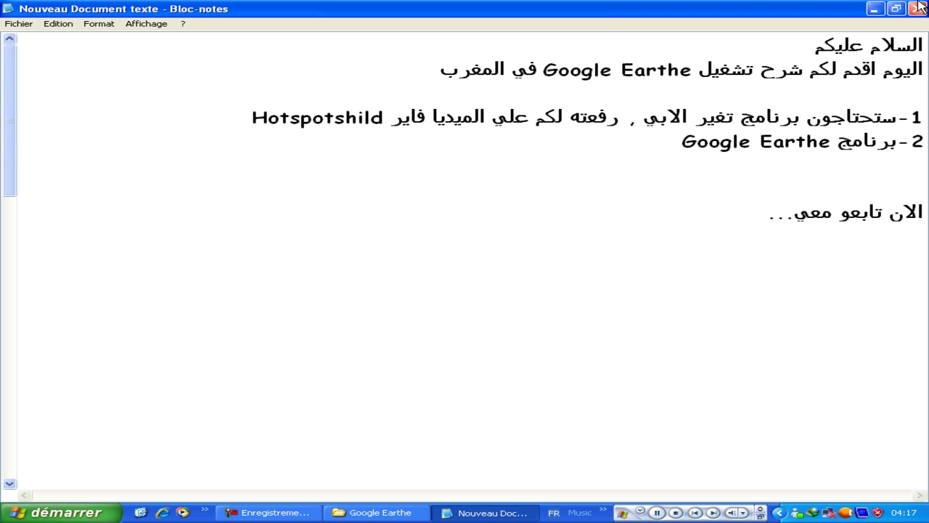
{"action": "left_click", "coordinate": [916, 8]}
{"action": "left_click", "coordinate": [418, 512]}
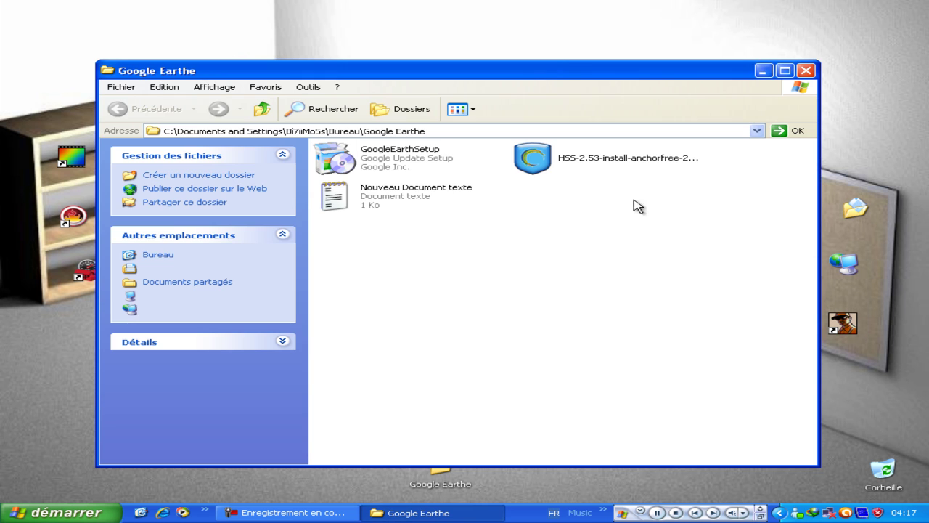
Step: Run the HSS-2.53 installer from the Google Earthe folder with French as the installer language
{"action": "double_click", "coordinate": [629, 161]}
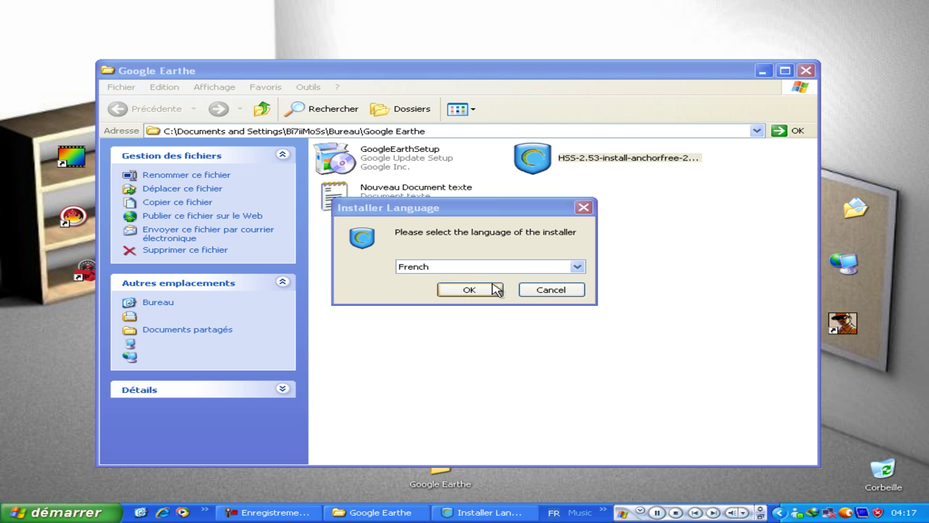
{"action": "left_click", "coordinate": [577, 267]}
{"action": "left_click", "coordinate": [578, 266]}
{"action": "left_click", "coordinate": [485, 293]}
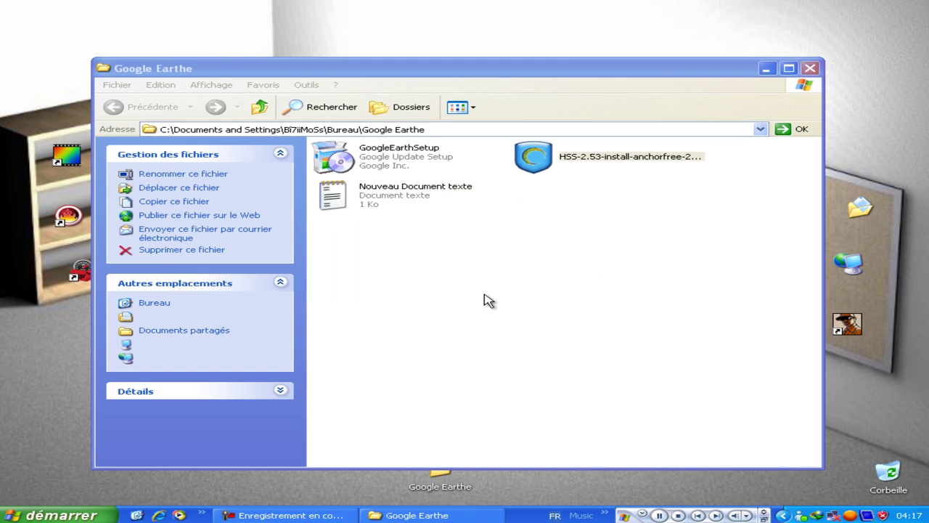
{"action": "left_click", "coordinate": [541, 315]}
{"action": "right_click", "coordinate": [544, 313]}
{"action": "left_click", "coordinate": [600, 351]}
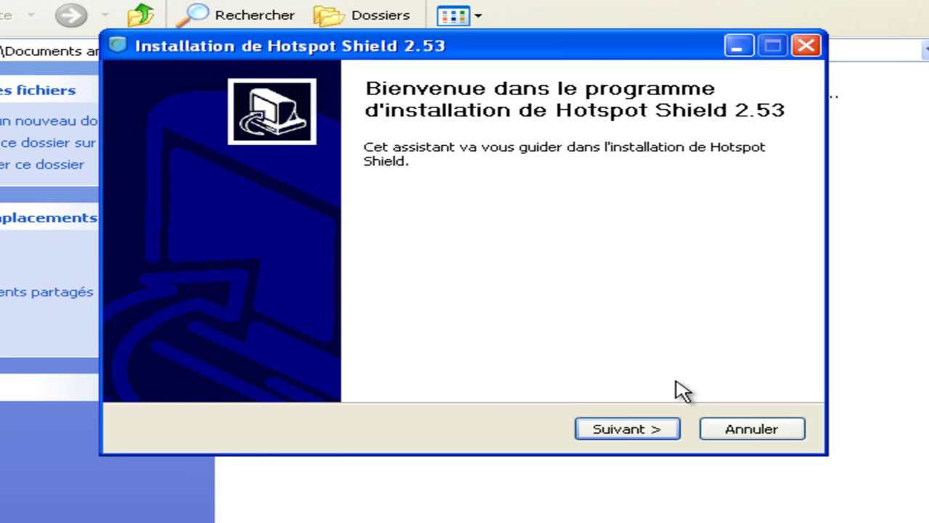
Step: Accept the Hotspot Shield 2.53 licence, pass the partner offers, start the installation and minimise the folder window
{"action": "left_click", "coordinate": [626, 429]}
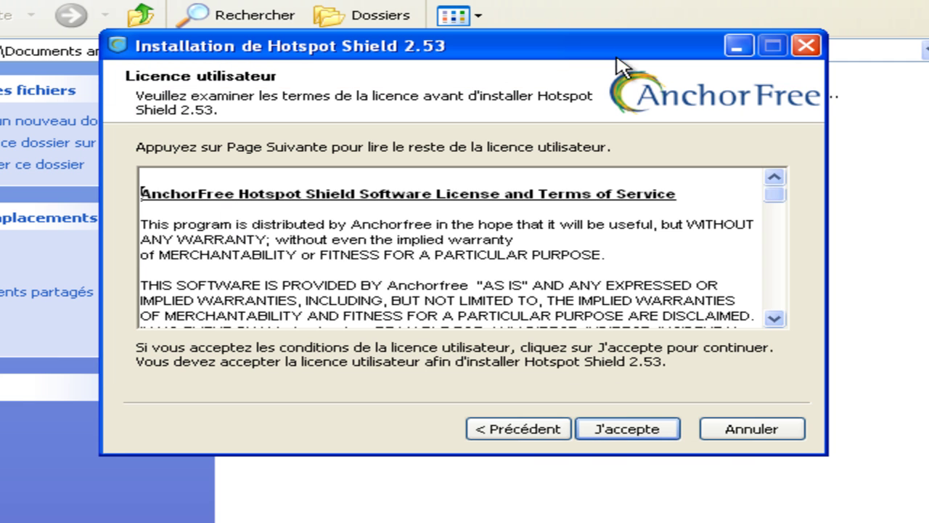
{"action": "left_click_drag", "start_coordinate": [586, 46], "coordinate": [541, 39]}
{"action": "left_click", "coordinate": [594, 424]}
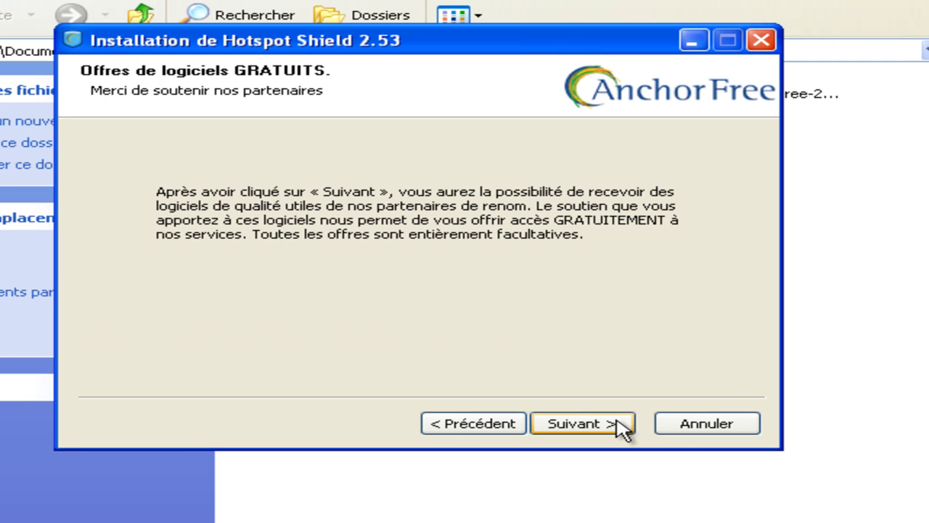
{"action": "left_click", "coordinate": [612, 425]}
{"action": "left_click", "coordinate": [299, 309]}
{"action": "left_click", "coordinate": [594, 427]}
{"action": "left_click", "coordinate": [579, 425]}
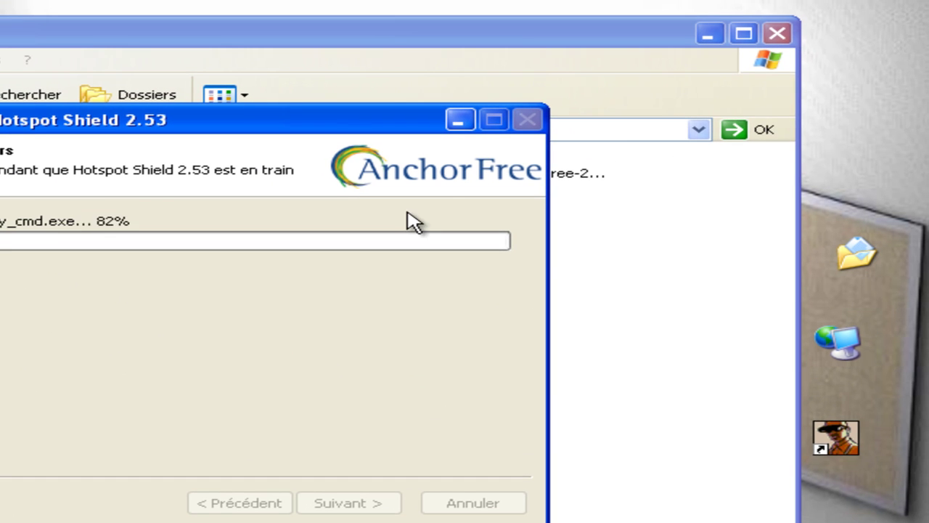
{"action": "left_click", "coordinate": [841, 12]}
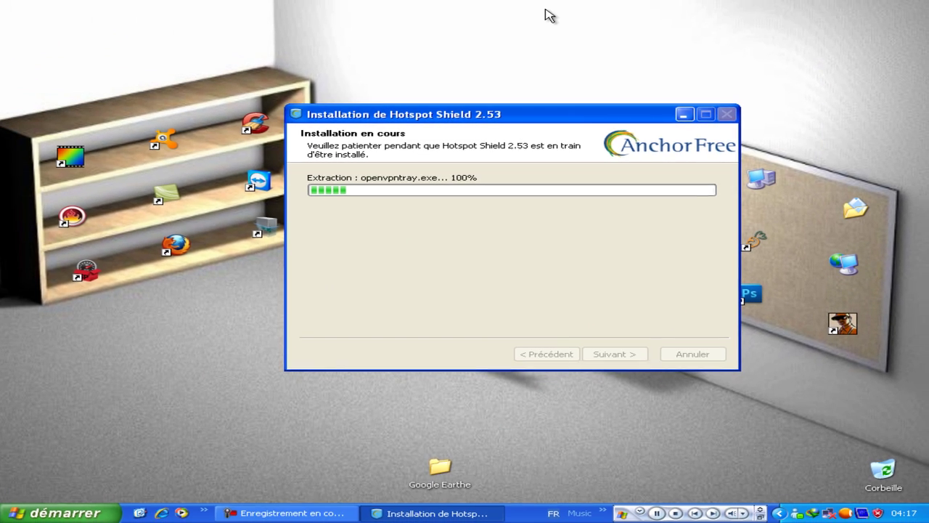
{"action": "right_click", "coordinate": [780, 5]}
{"action": "left_click", "coordinate": [745, 26]}
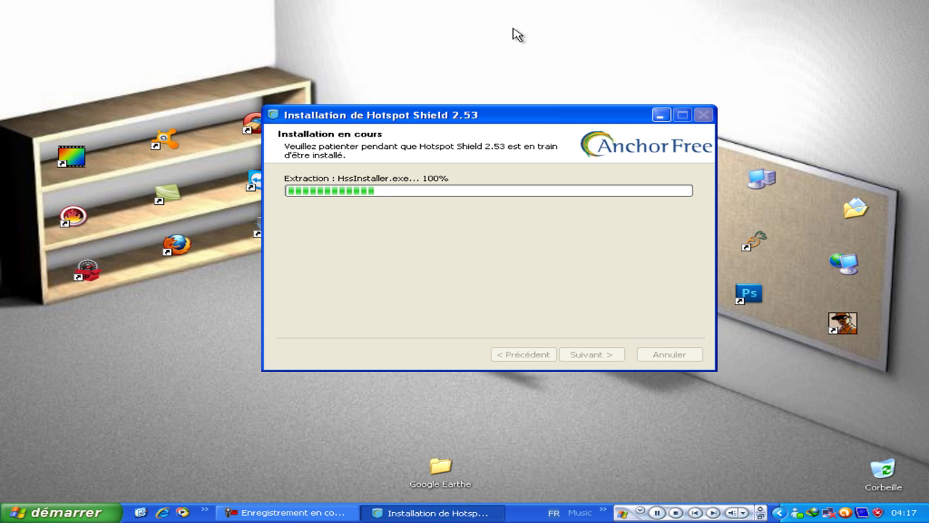
{"action": "right_click", "coordinate": [514, 29]}
{"action": "left_click", "coordinate": [579, 44]}
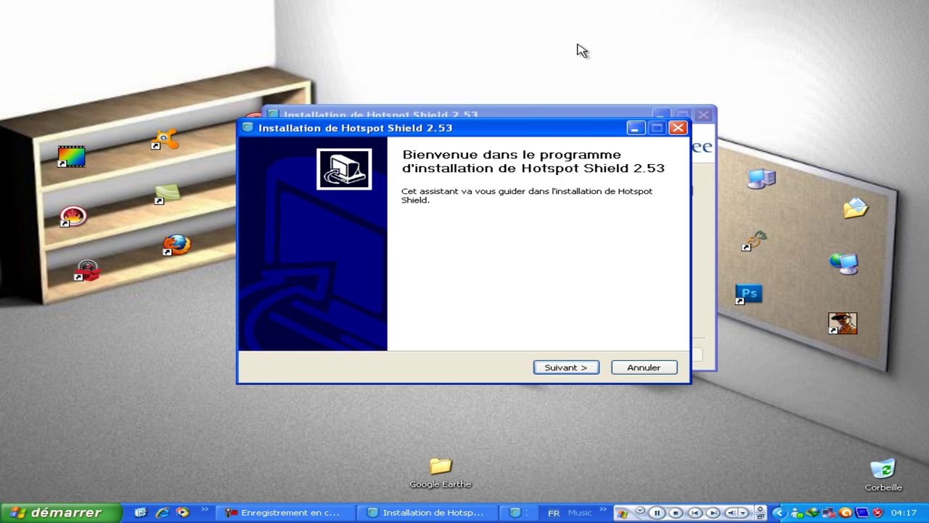
Step: Cancel the duplicate Hotspot Shield 2.53 setup wizard and move the file copy dialog aside
{"action": "left_click", "coordinate": [636, 369]}
{"action": "left_click", "coordinate": [449, 297]}
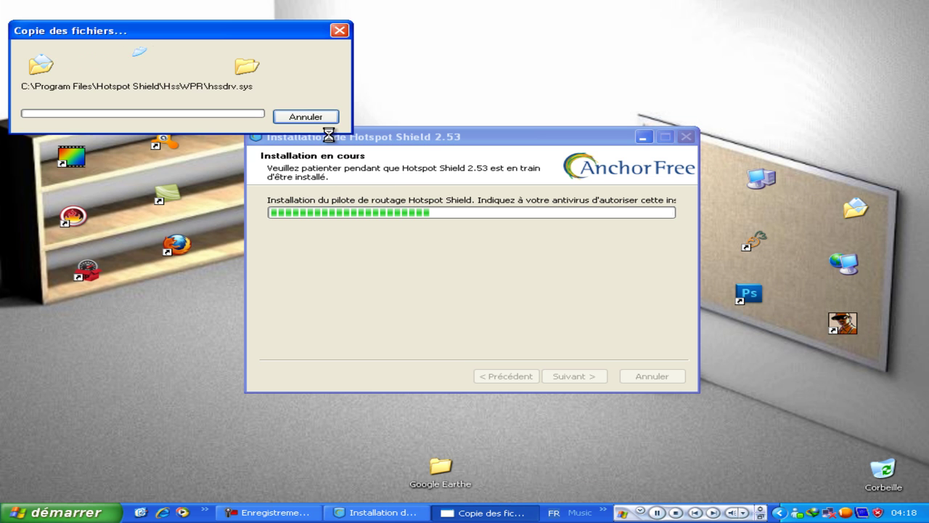
{"action": "left_click_drag", "start_coordinate": [242, 34], "coordinate": [507, 25]}
{"action": "right_click", "coordinate": [155, 326]}
{"action": "left_click", "coordinate": [193, 336]}
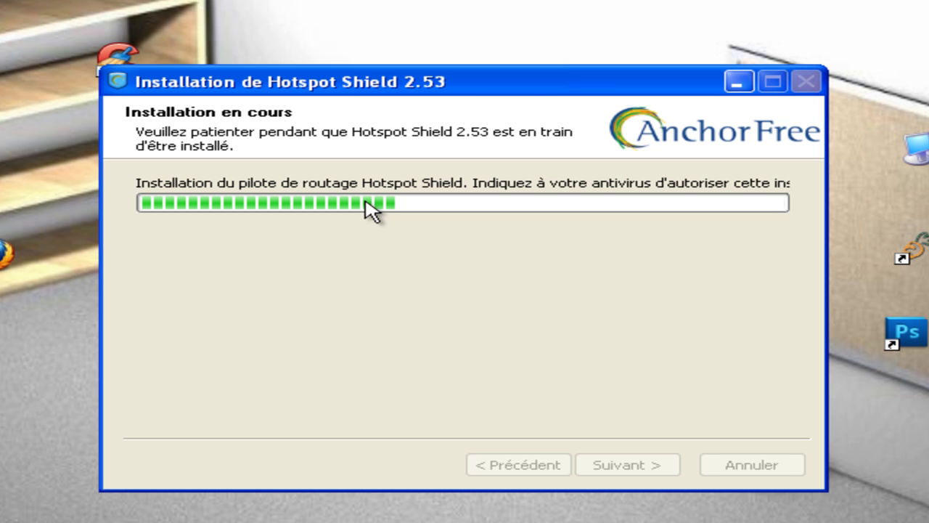
{"action": "left_click_drag", "start_coordinate": [513, 88], "coordinate": [531, 47]}
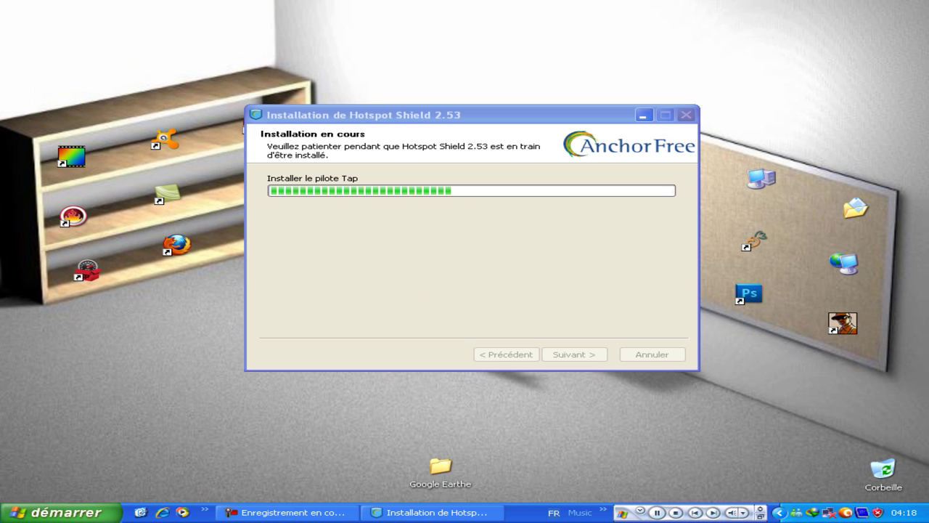
{"action": "right_click", "coordinate": [742, 2]}
{"action": "left_click", "coordinate": [839, 19]}
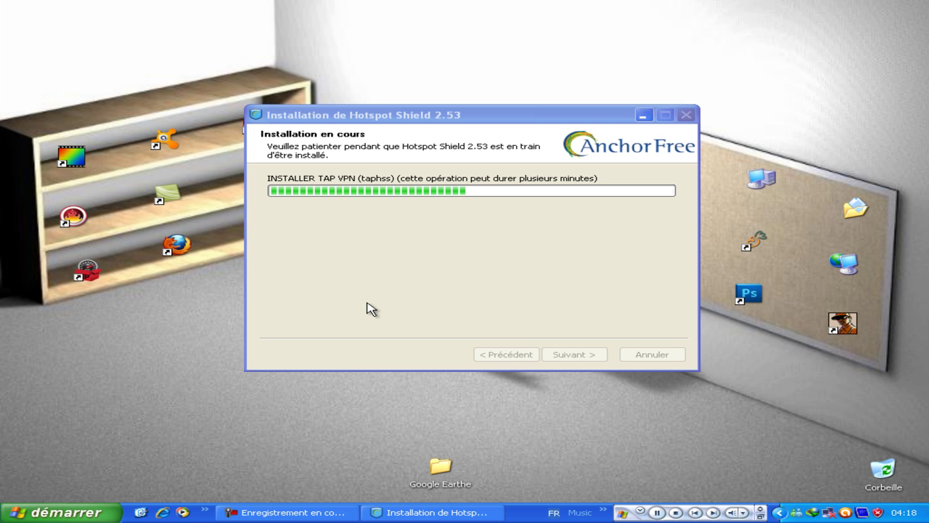
{"action": "left_click", "coordinate": [781, 513]}
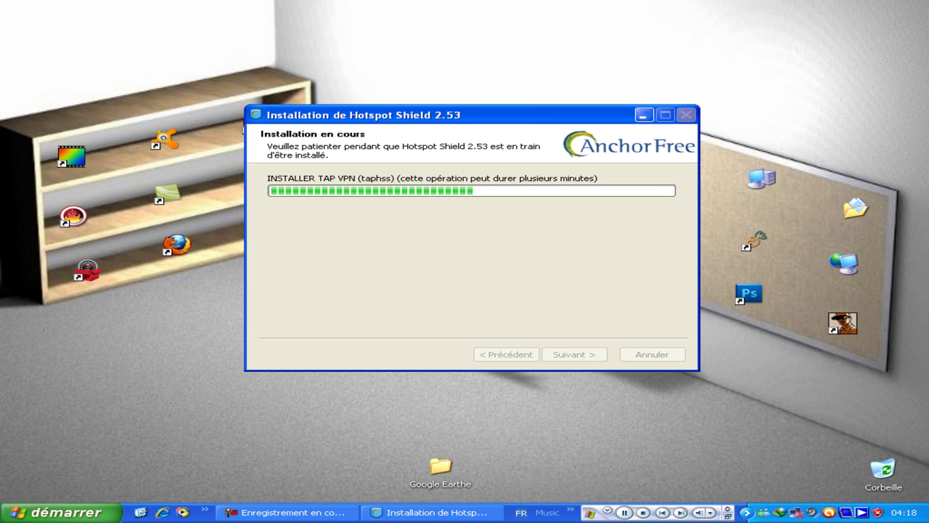
{"action": "right_click", "coordinate": [843, 5]}
{"action": "left_click", "coordinate": [846, 20]}
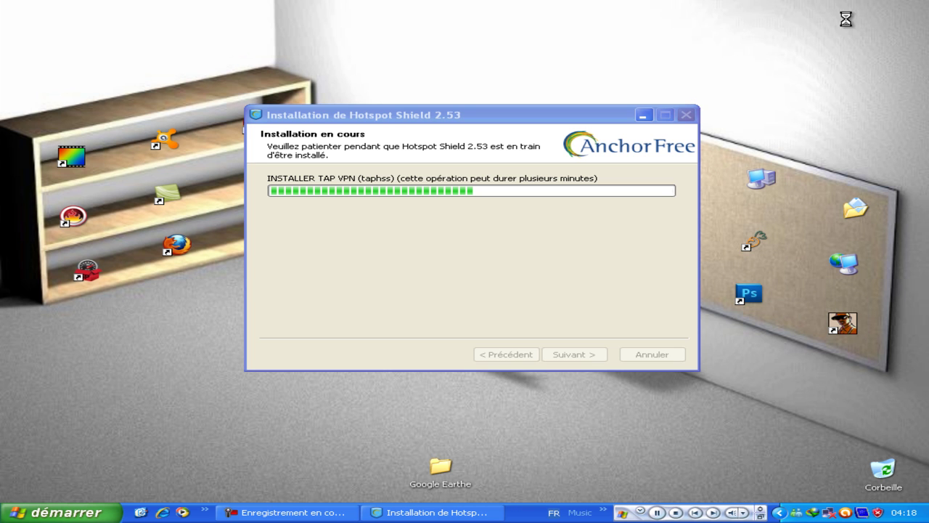
{"action": "right_click", "coordinate": [2, 4]}
{"action": "left_click", "coordinate": [73, 28]}
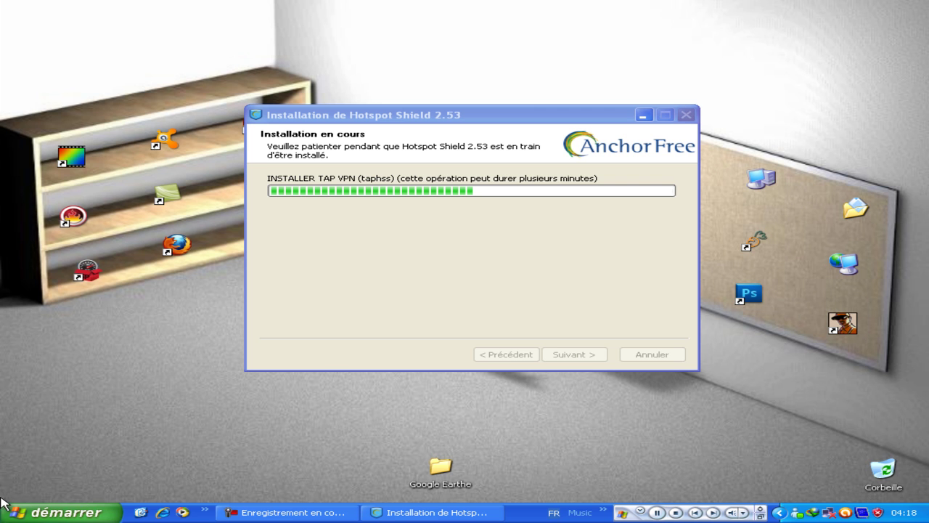
{"action": "right_click", "coordinate": [2, 395]}
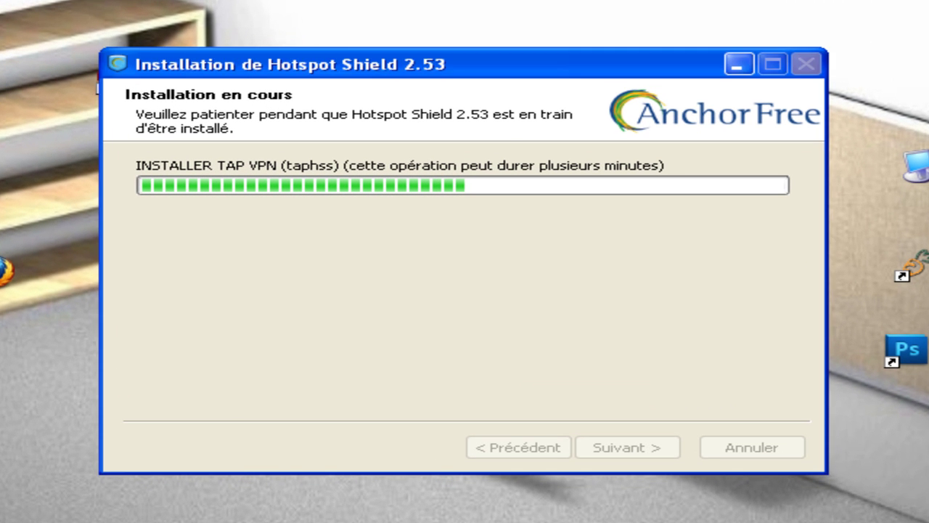
{"action": "right_click", "coordinate": [760, 392]}
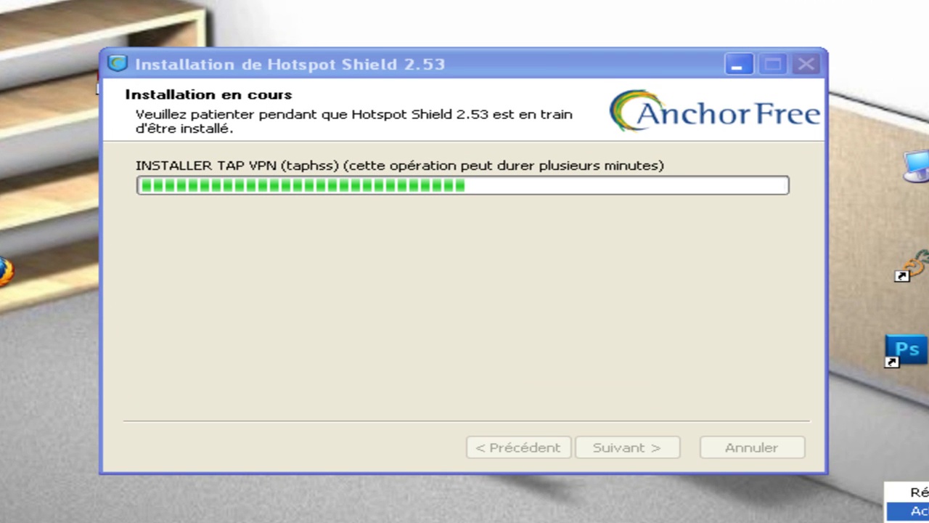
{"action": "left_click", "coordinate": [479, 78]}
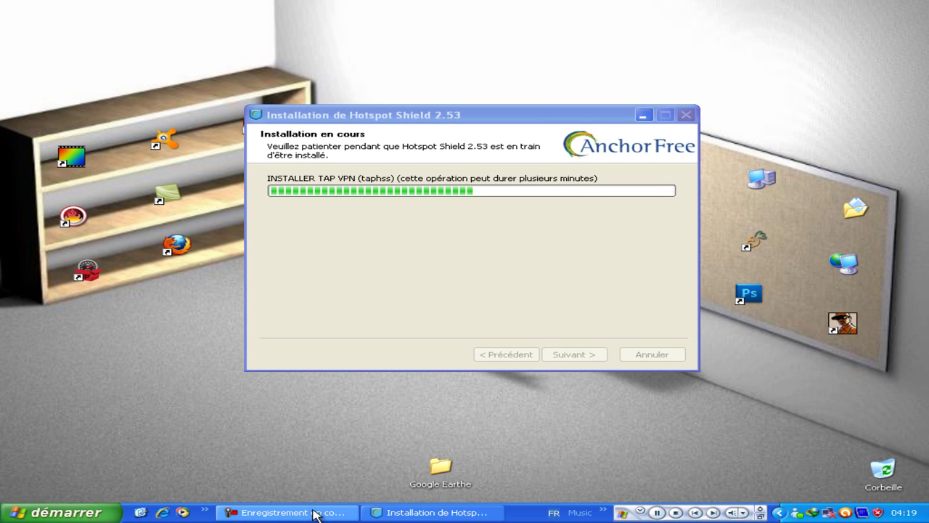
{"action": "left_click", "coordinate": [316, 513]}
{"action": "left_click", "coordinate": [846, 450]}
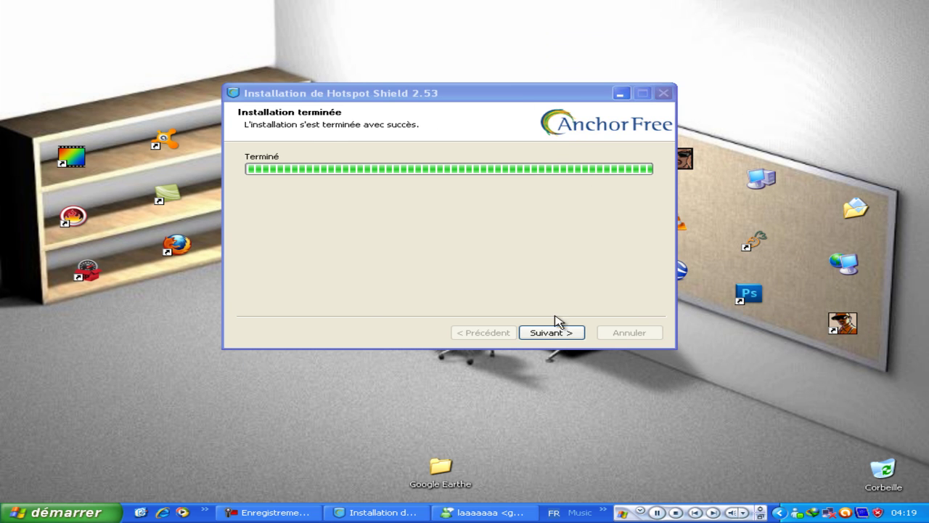
Step: Finish the Hotspot Shield setup with launching and desktop icon creation enabled, and minimise the chat window
{"action": "left_click", "coordinate": [551, 329]}
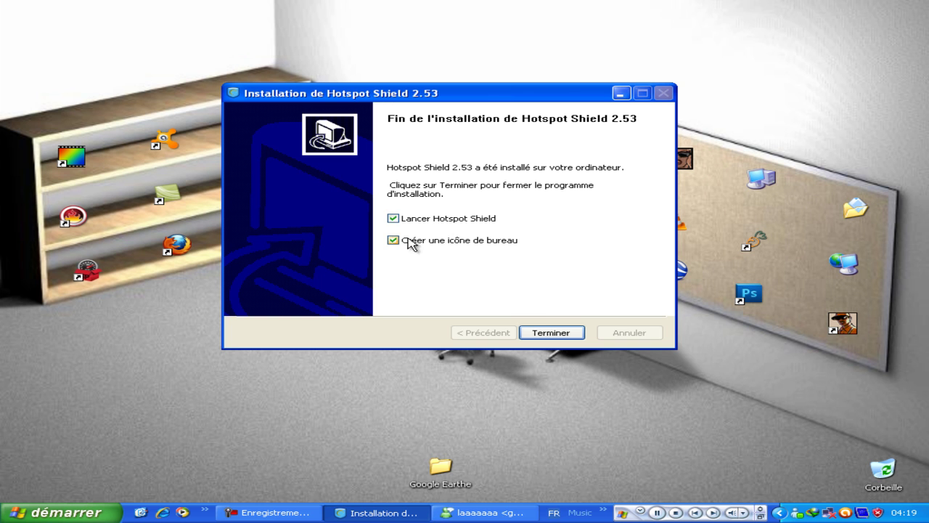
{"action": "left_click", "coordinate": [549, 332]}
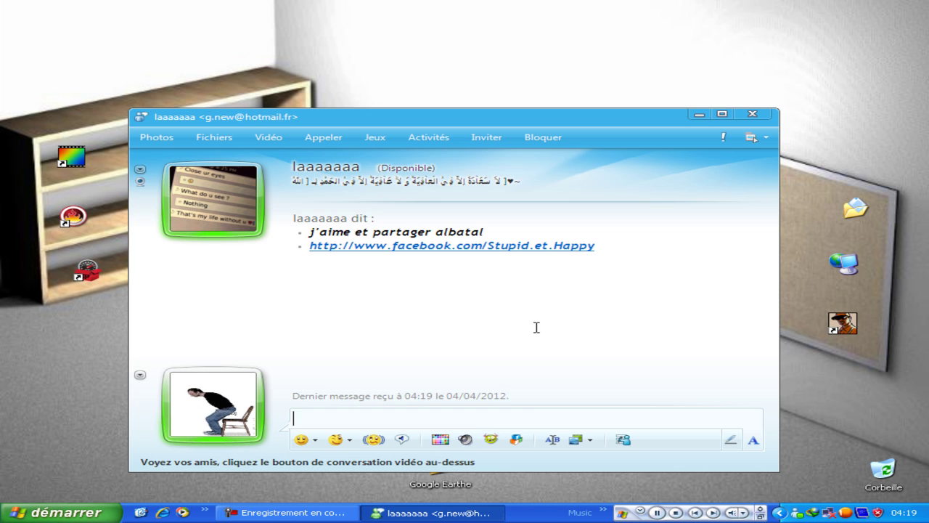
{"action": "left_click", "coordinate": [697, 115]}
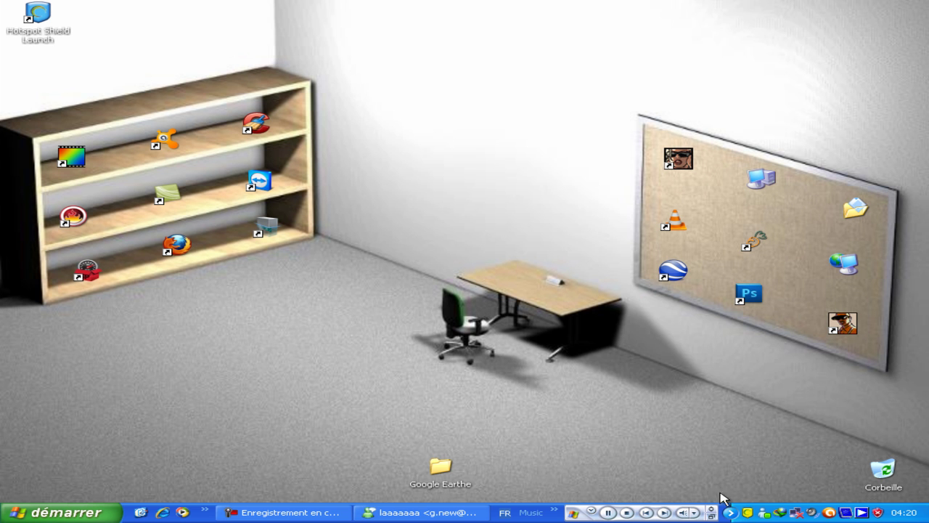
Step: Open the Hotspot Shield status window and move it to the middle of the desktop
{"action": "right_click", "coordinate": [748, 513]}
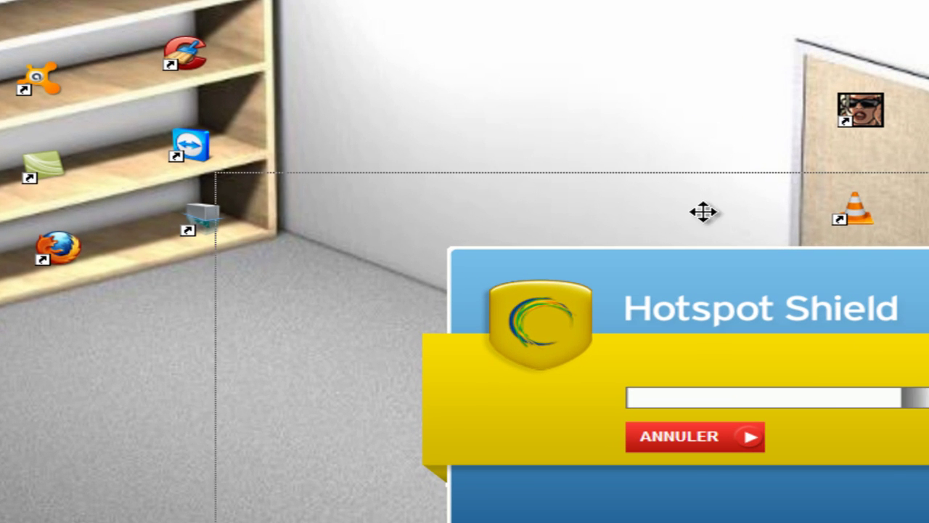
{"action": "left_click_drag", "start_coordinate": [703, 212], "coordinate": [544, 98]}
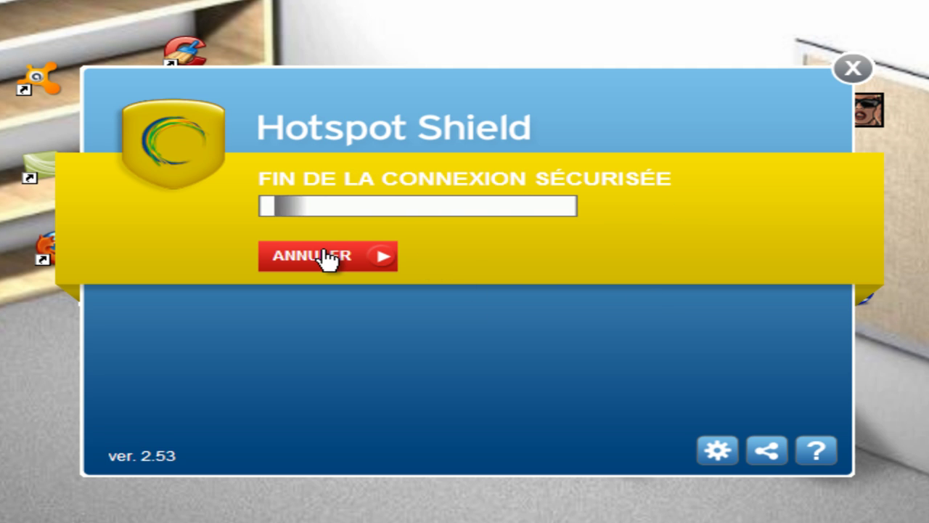
Step: Move the Hotspot Shield status window aside and minimise the chat window to reveal the desktop
{"action": "left_click_drag", "start_coordinate": [686, 125], "coordinate": [809, 77]}
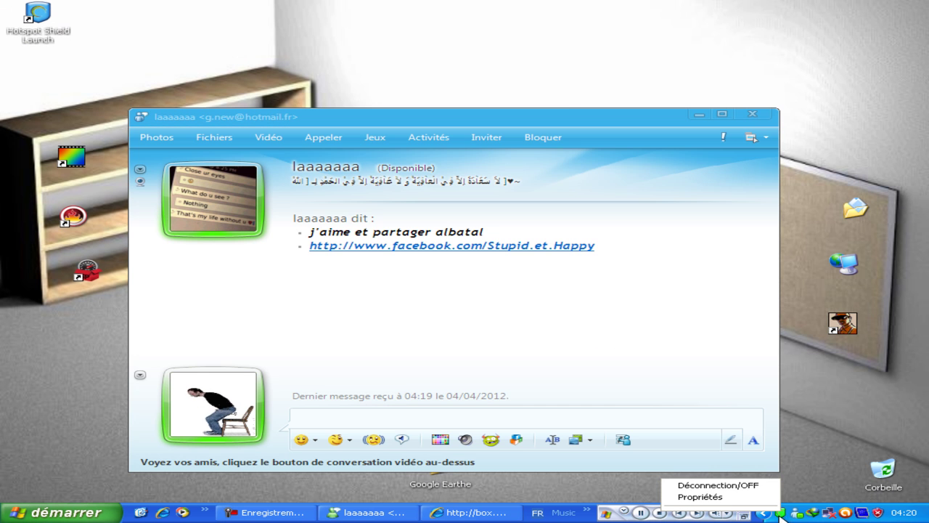
{"action": "left_click", "coordinate": [699, 115]}
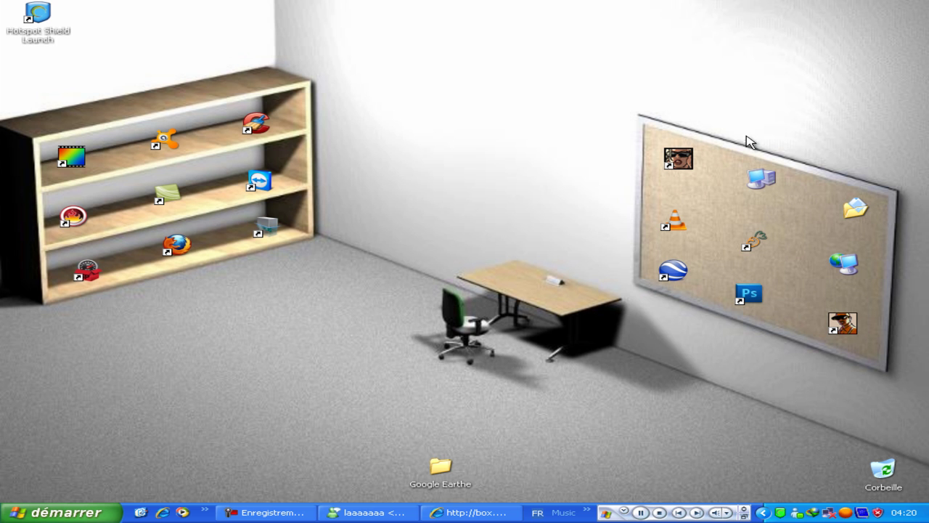
Step: Look at GoogleEarthSetup in the desktop folder Google Earthe, close the folder and decline making Internet Explorer the default browser
{"action": "double_click", "coordinate": [441, 467]}
{"action": "left_click", "coordinate": [434, 168]}
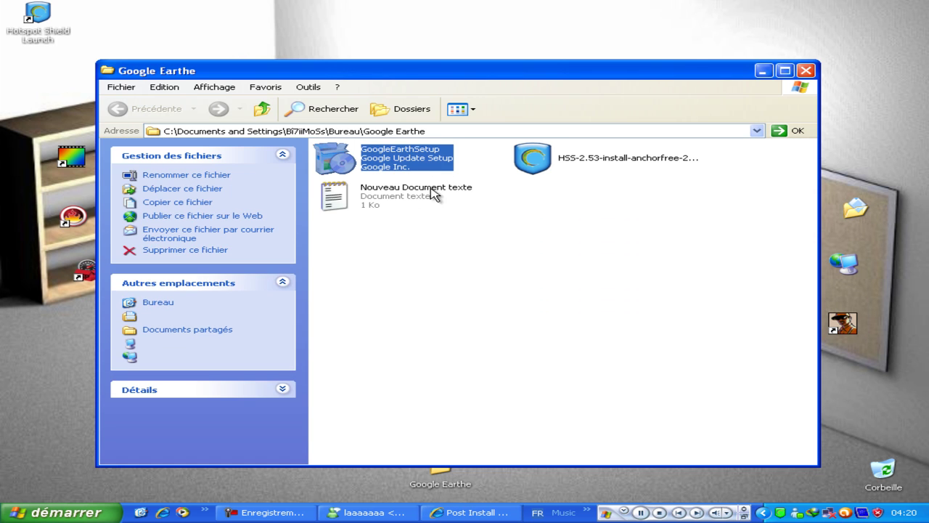
{"action": "left_click", "coordinate": [806, 71]}
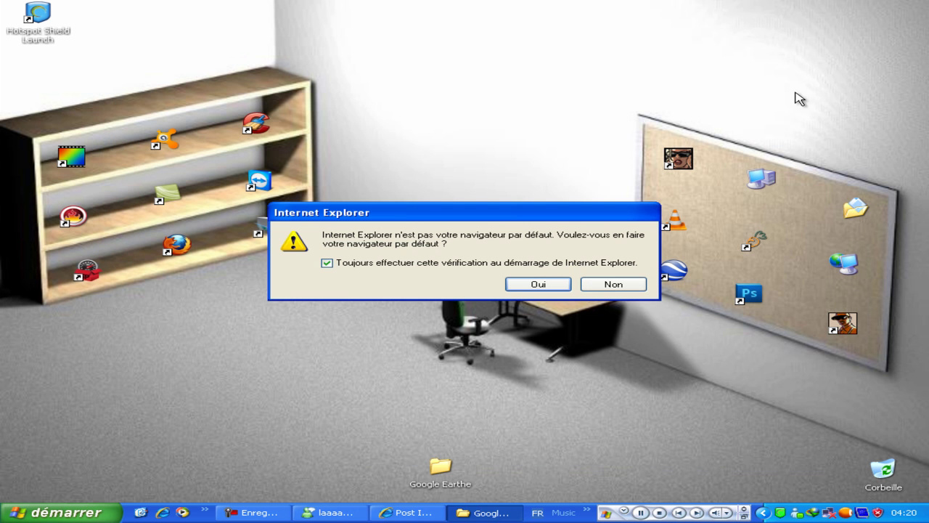
{"action": "left_click", "coordinate": [585, 286]}
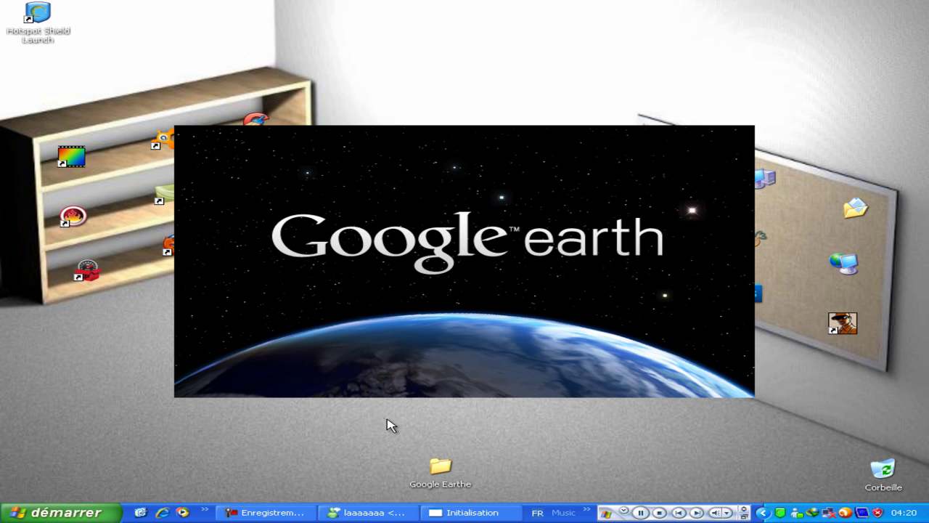
Step: Refresh the desktop while Google Earth loads, and close its startup tip window
{"action": "right_click", "coordinate": [387, 426]}
{"action": "left_click", "coordinate": [436, 440]}
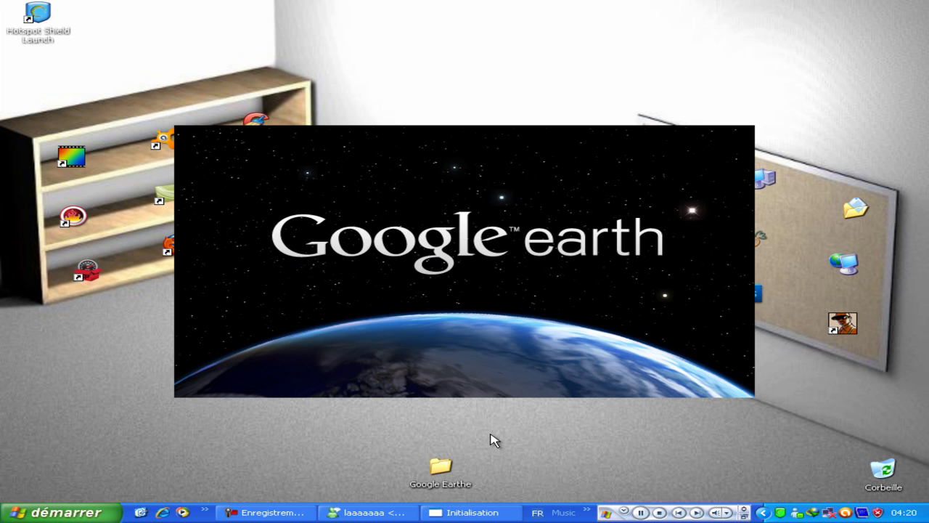
{"action": "left_click", "coordinate": [564, 300]}
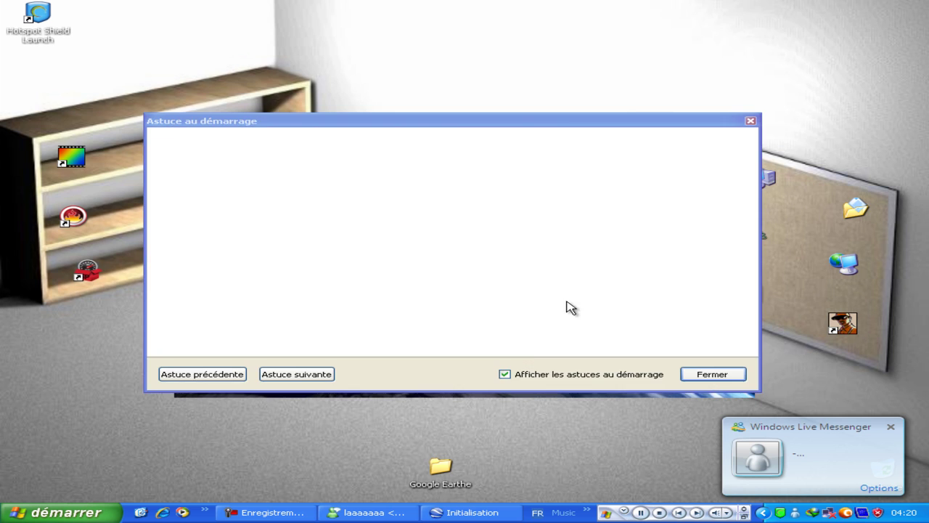
{"action": "left_click", "coordinate": [701, 370]}
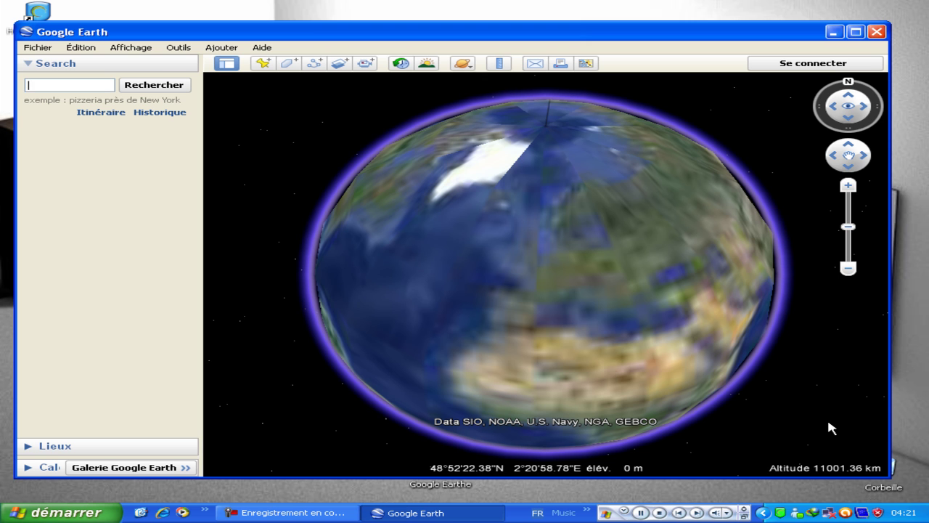
Step: Search for Témara in Google Earth, replace the search text with Maroc and return to the map
{"action": "type", "text": "Témara"}
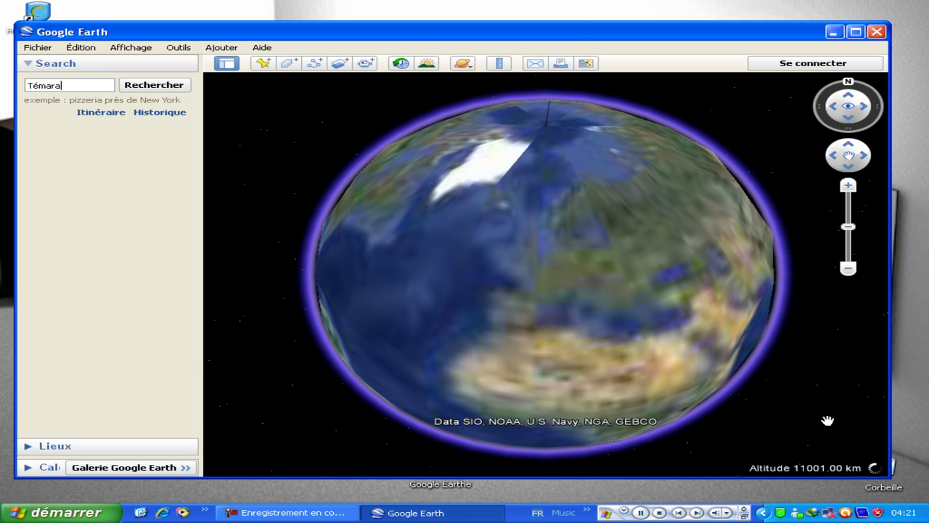
{"action": "left_click", "coordinate": [154, 90]}
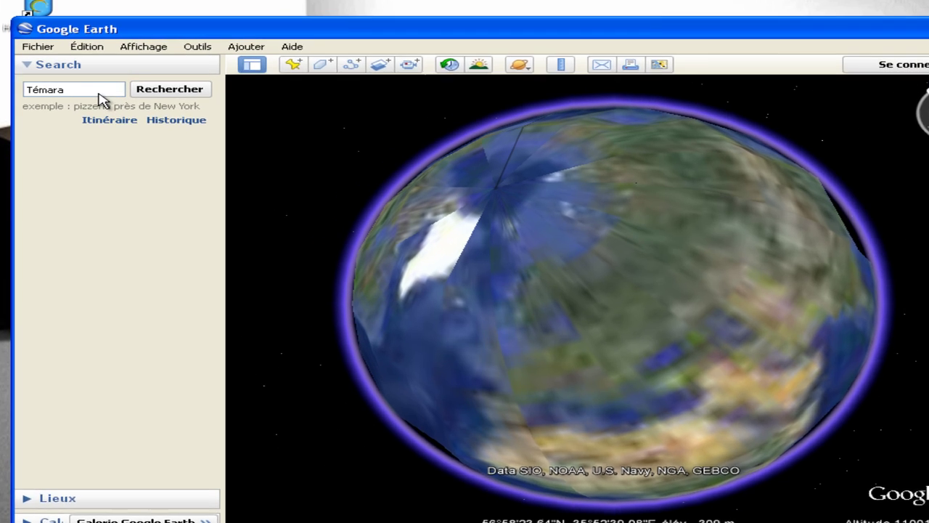
{"action": "left_click", "coordinate": [93, 88]}
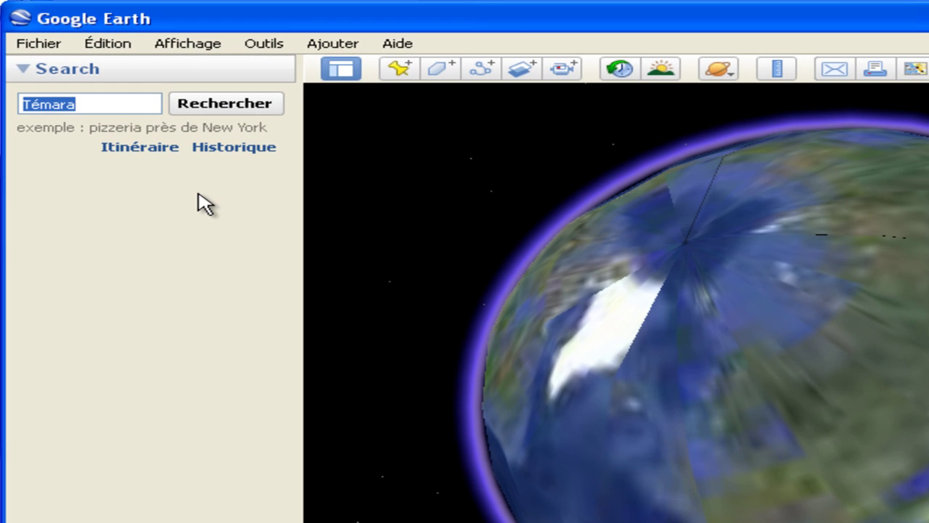
{"action": "type", "text": "Maroc"}
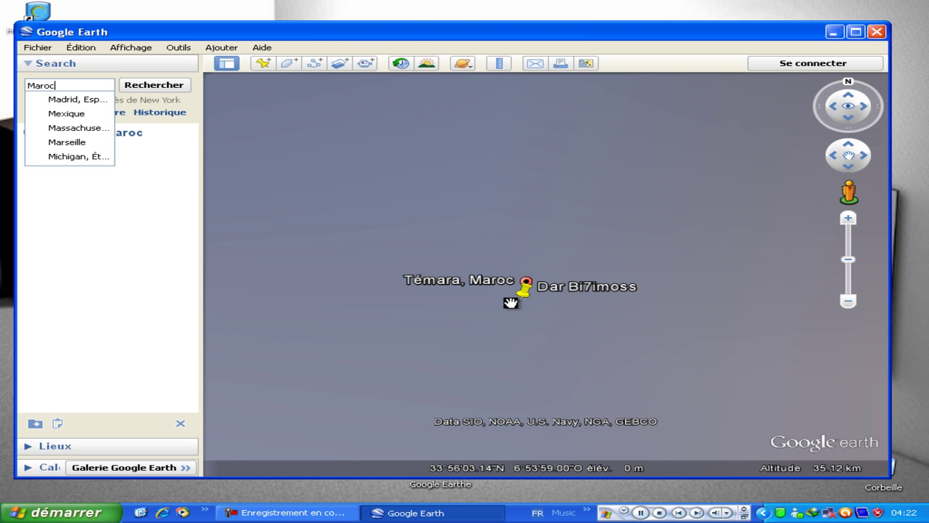
{"action": "left_click", "coordinate": [510, 302]}
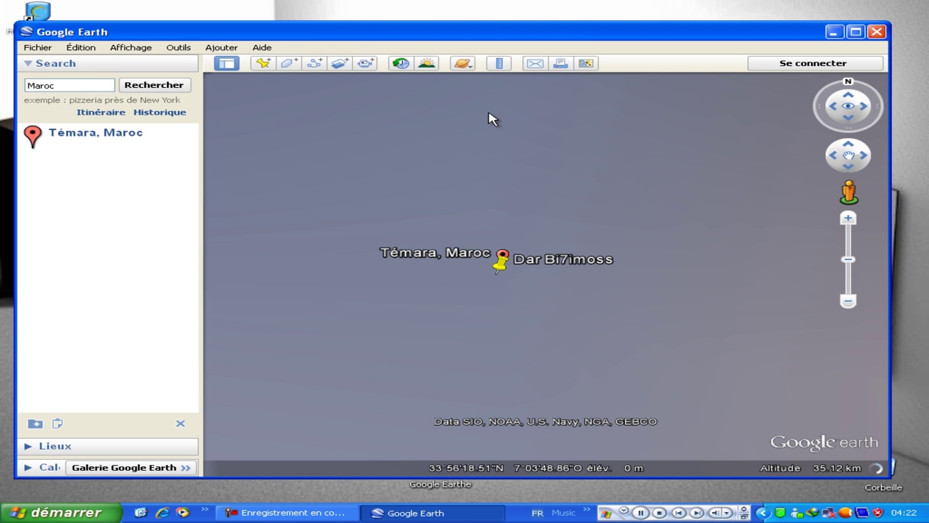
{"action": "right_click", "coordinate": [501, 5]}
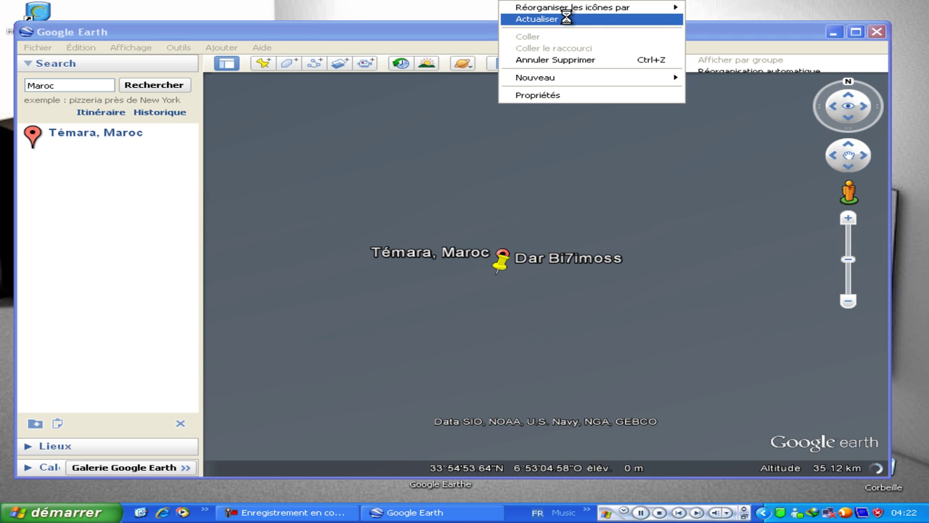
{"action": "left_click", "coordinate": [552, 19]}
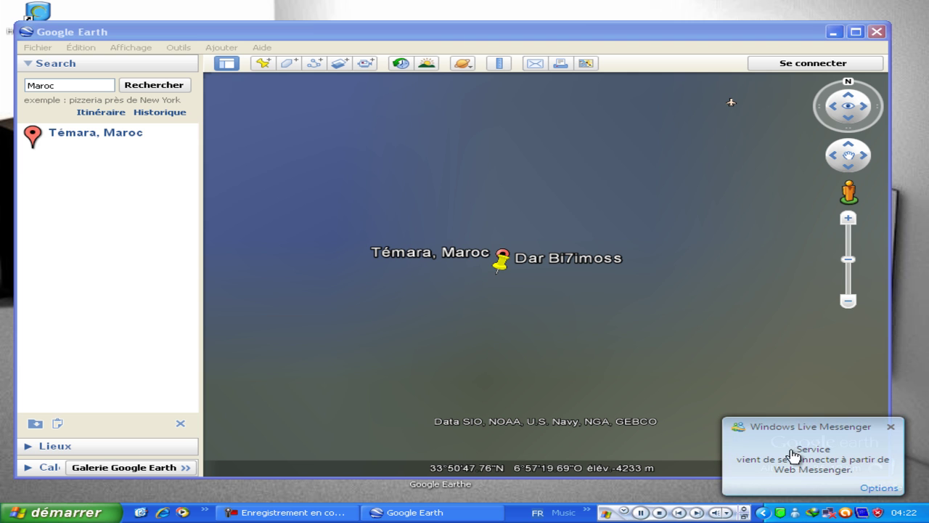
{"action": "left_click", "coordinate": [556, 356]}
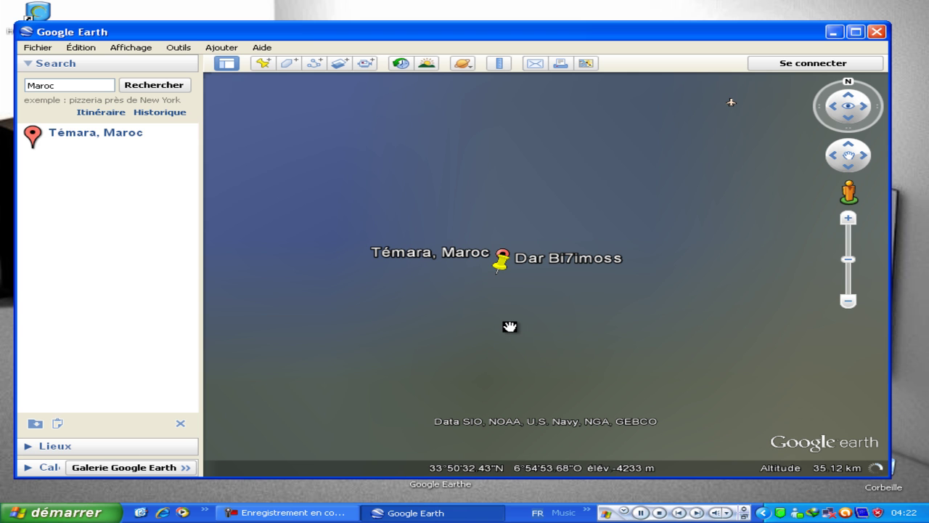
Step: Examine the region around the Témara marker at a wider scale, out to Spain and Morocco, and close Google Earth
{"action": "scroll", "coordinate": [510, 326], "scroll_direction": "down", "scroll_amount": 2}
{"action": "scroll", "coordinate": [510, 326], "scroll_direction": "down", "scroll_amount": 4}
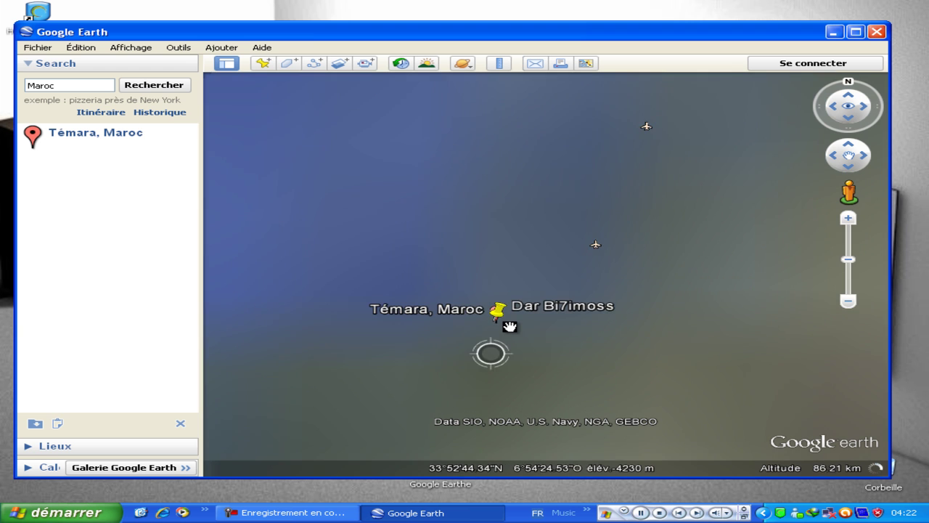
{"action": "scroll", "coordinate": [512, 331], "scroll_direction": "down", "scroll_amount": 4}
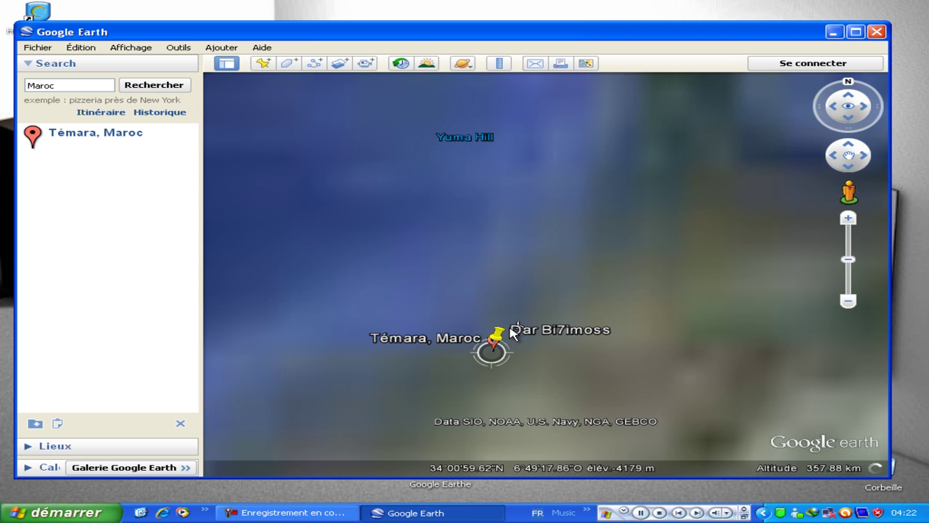
{"action": "scroll", "coordinate": [501, 336], "scroll_direction": "down", "scroll_amount": 2}
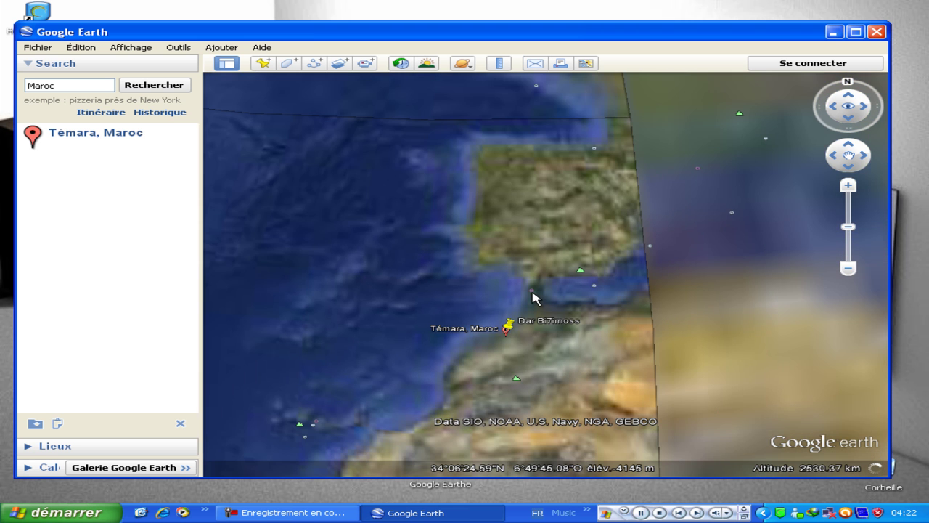
{"action": "left_click", "coordinate": [881, 32]}
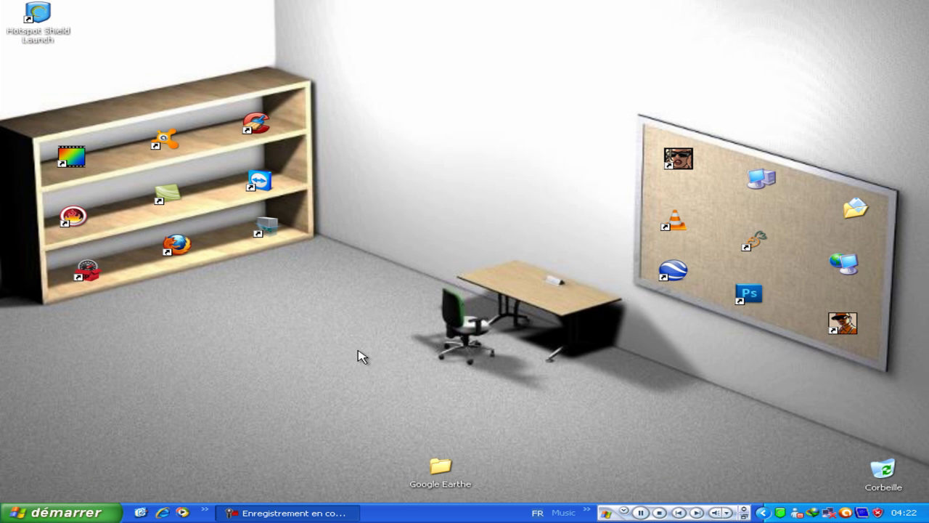